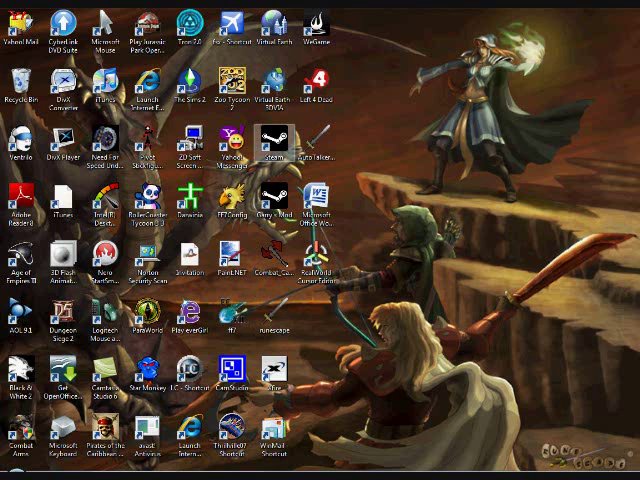
Launch Internet Explorer, load speakeasy.net from the autocomplete suggestion, and open its Speed Test link
{"action": "double_click", "coordinate": [190, 435]}
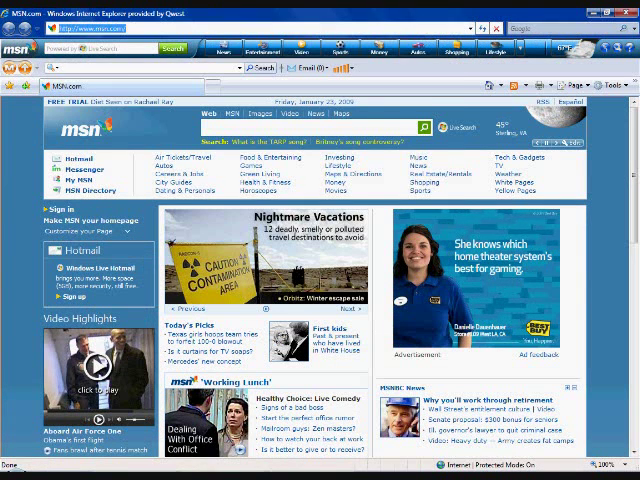
{"action": "type", "text": "spec"}
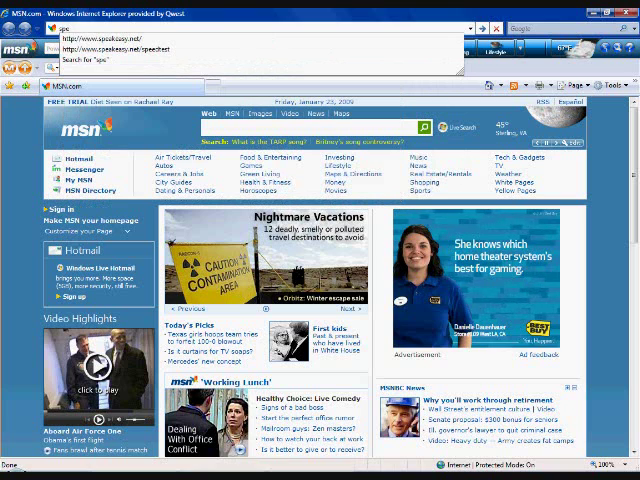
{"action": "key", "text": "Down"}
{"action": "key", "text": "Return"}
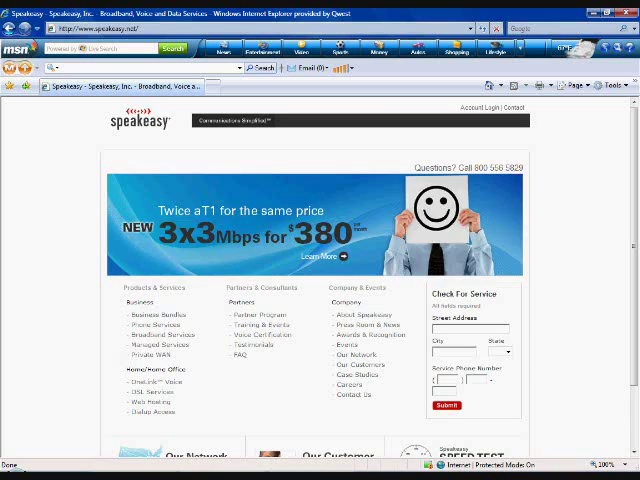
{"action": "scroll", "coordinate": [320, 280], "scroll_direction": "down", "scroll_amount": 2}
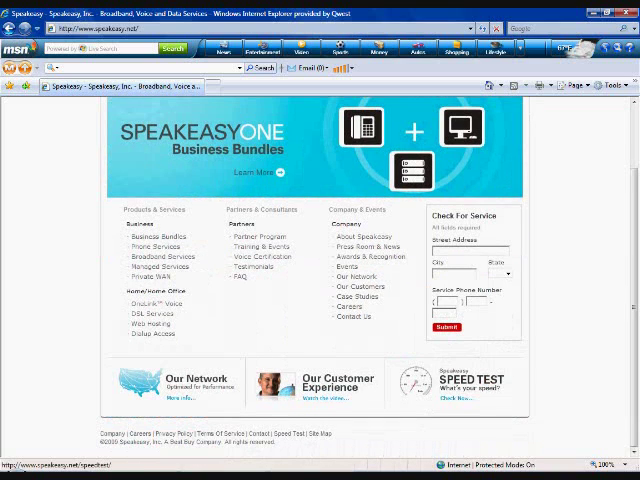
{"action": "left_click", "coordinate": [452, 387]}
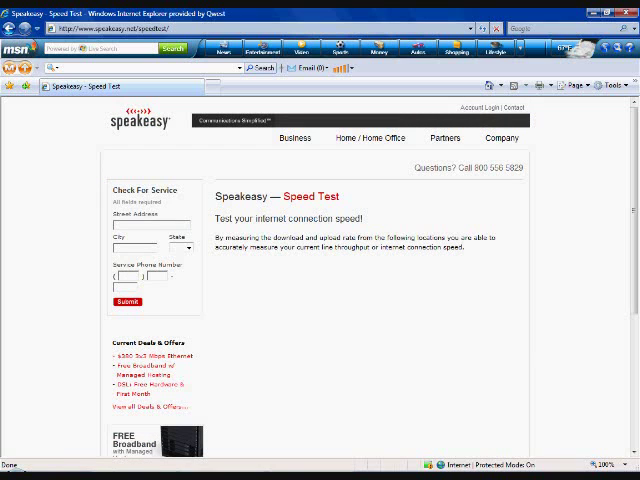
{"action": "scroll", "coordinate": [400, 300], "scroll_direction": "down", "scroll_amount": 2}
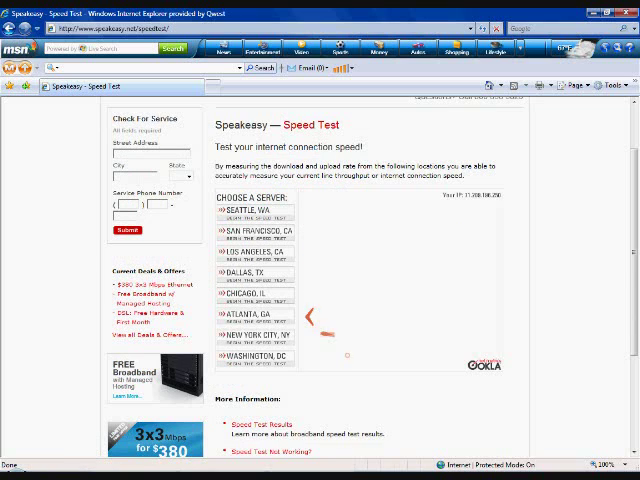
{"action": "scroll", "coordinate": [400, 300], "scroll_direction": "down", "scroll_amount": 2}
{"action": "scroll", "coordinate": [400, 300], "scroll_direction": "up", "scroll_amount": 2}
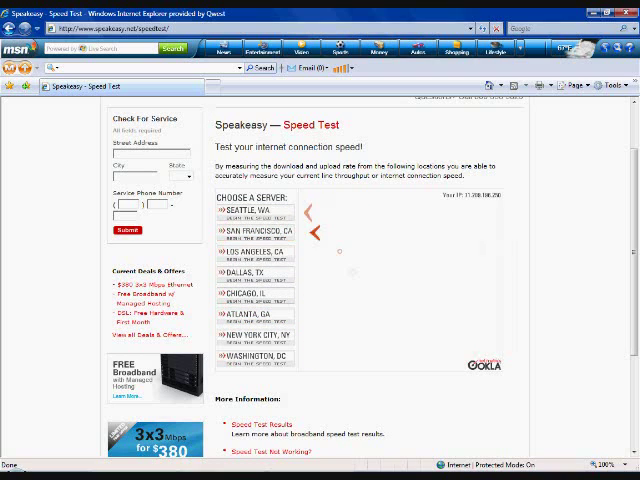
Run the speed test on the Los Angeles, CA server (915 kbps down, 737 kbps up)
{"action": "left_click", "coordinate": [253, 251]}
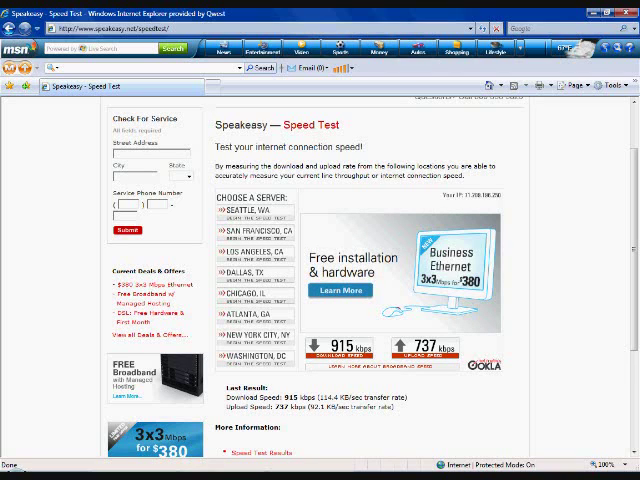
{"action": "scroll", "coordinate": [360, 280], "scroll_direction": "down", "scroll_amount": 4}
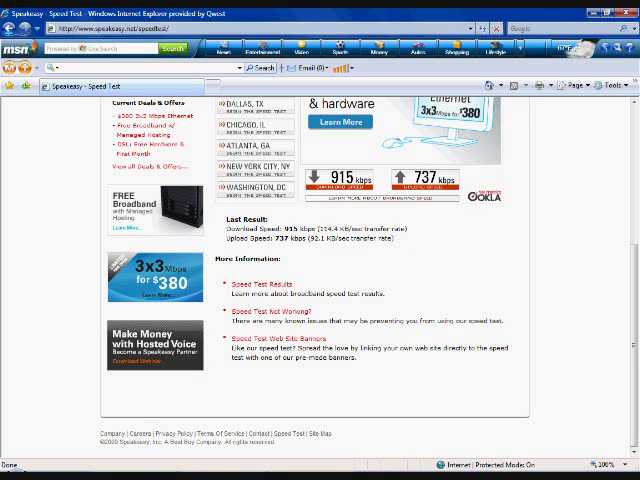
{"action": "left_click_drag", "start_coordinate": [230, 280], "coordinate": [360, 360]}
{"action": "left_click", "coordinate": [400, 390]}
{"action": "scroll", "coordinate": [360, 280], "scroll_direction": "up", "scroll_amount": 6}
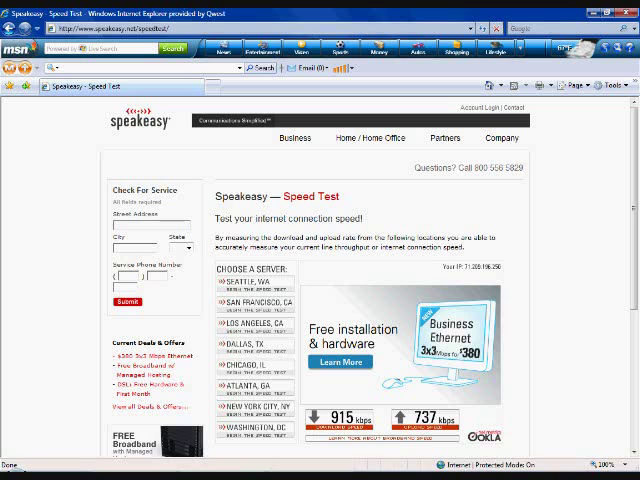
{"action": "left_click_drag", "start_coordinate": [340, 196], "coordinate": [460, 250]}
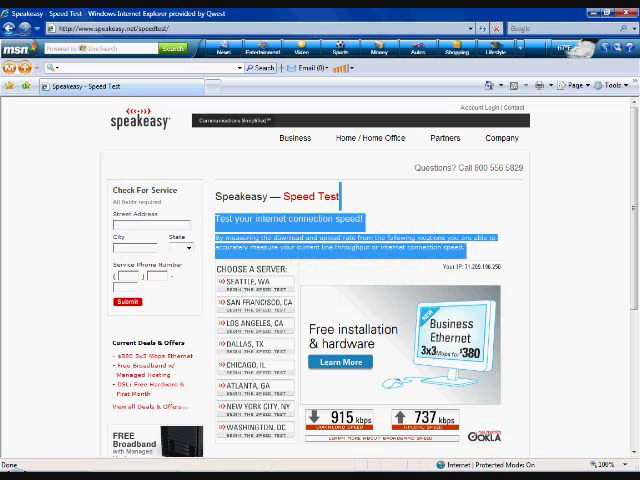
{"action": "left_click", "coordinate": [400, 300]}
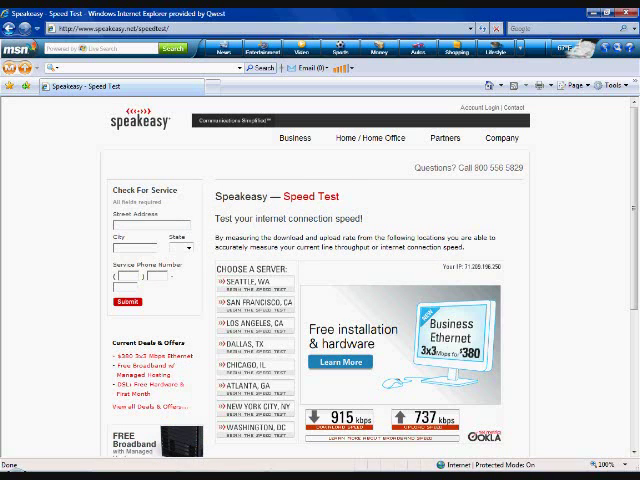
{"action": "left_click_drag", "start_coordinate": [215, 192], "coordinate": [448, 238]}
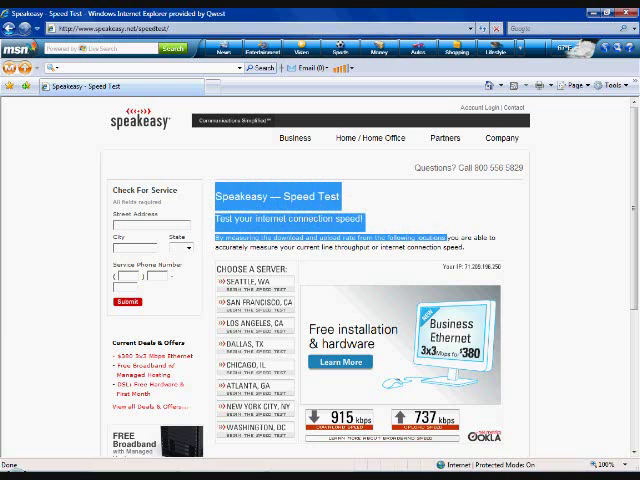
{"action": "left_click", "coordinate": [400, 300]}
{"action": "key", "text": "ctrl+a"}
{"action": "left_click", "coordinate": [400, 300]}
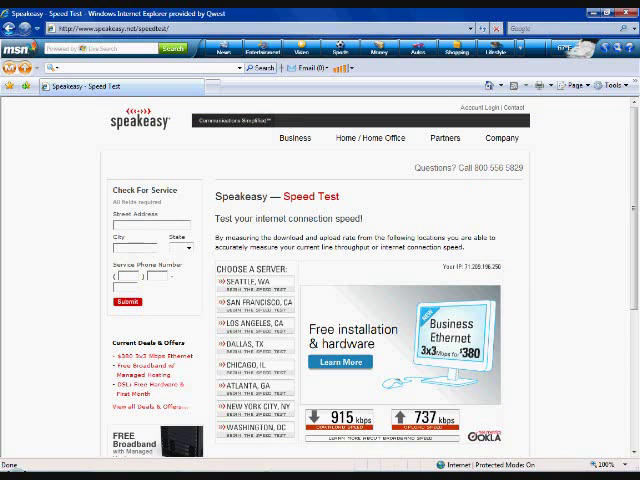
Close the Internet Explorer window, then drag and right-click on the desktop
{"action": "left_click", "coordinate": [630, 12]}
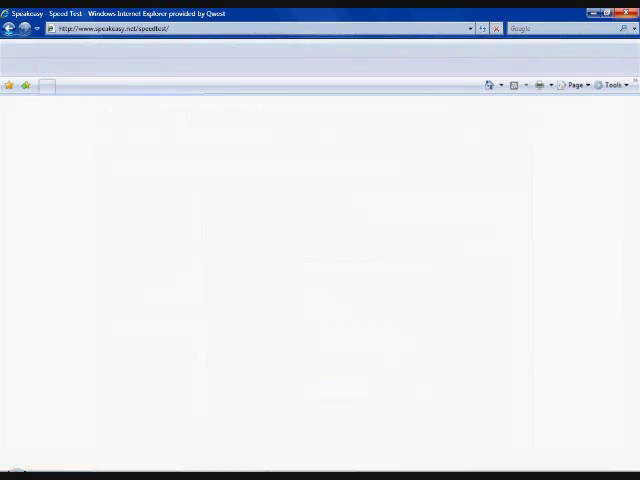
{"action": "left_click_drag", "start_coordinate": [435, 12], "coordinate": [495, 110]}
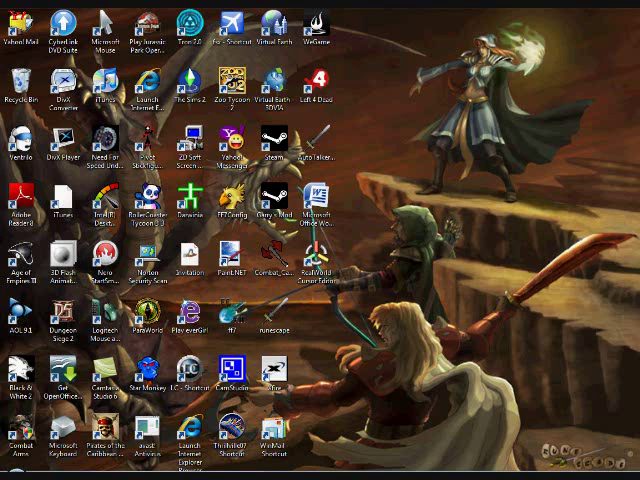
{"action": "right_click", "coordinate": [600, 466]}
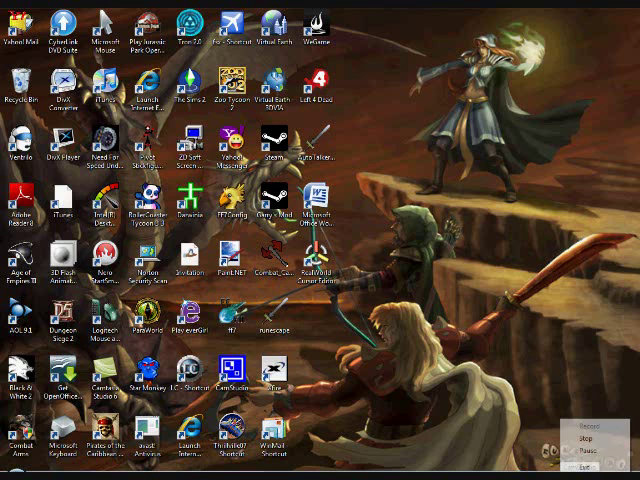